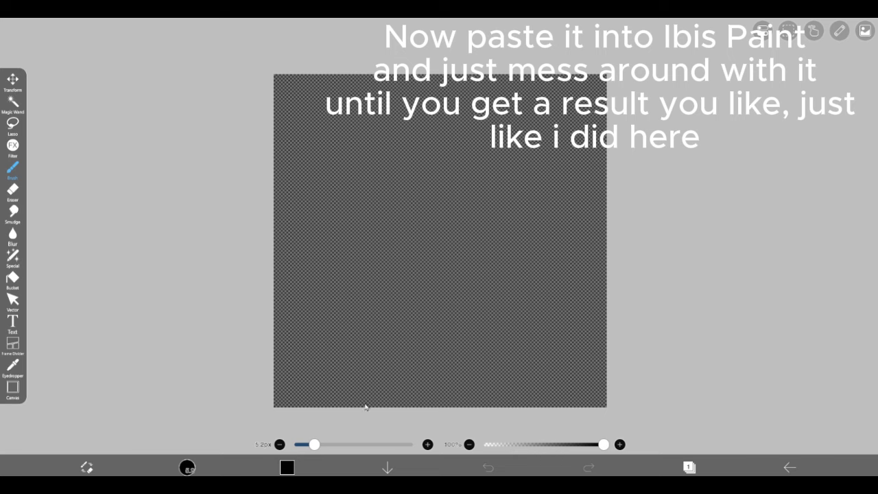
Step: Paste the copied face template onto the blank canvas and place it near the centre
key(ctrl+v)
mouse_move(447, 243)
mouse_down()
mouse_move(392, 250)
mouse_move(370, 160)
mouse_move(351, 153)
mouse_move(421, 234)
mouse_move(441, 235)
mouse_up()
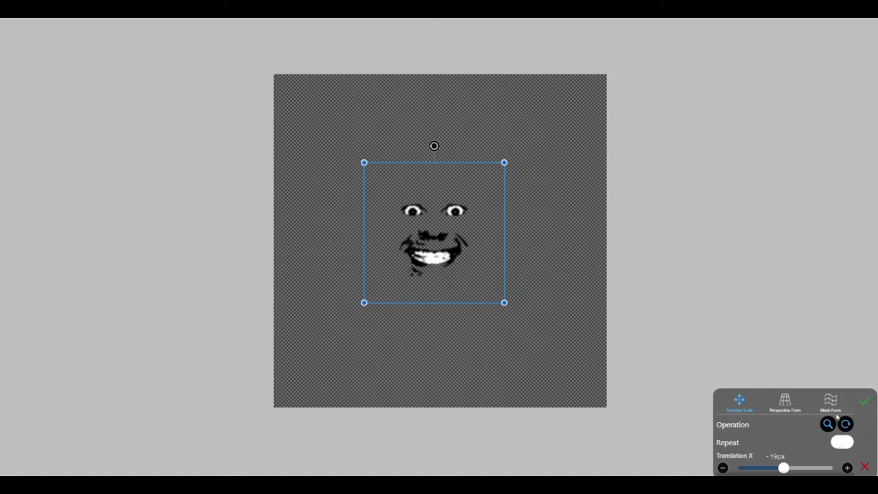
click(864, 401)
Step: Erase the nose and the crease beside the right mouth corner with a 70 px eraser
scroll(435, 252, up, 10)
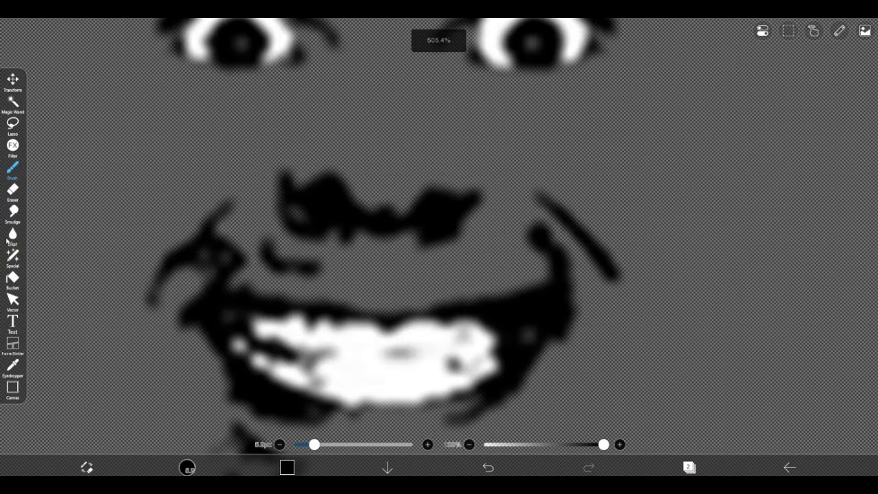
click(12, 192)
drag(337, 210, 398, 200)
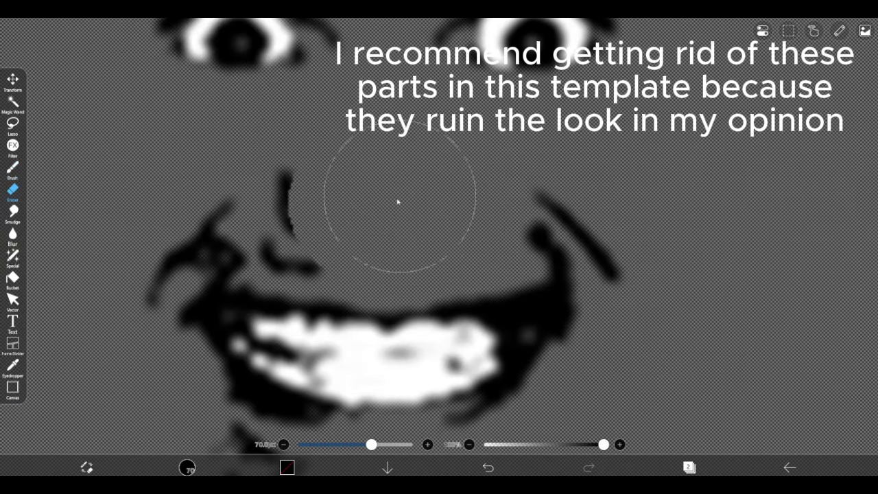
mouse_move(325, 181)
mouse_down()
mouse_move(313, 217)
mouse_move(323, 222)
mouse_up()
mouse_move(719, 281)
mouse_down()
mouse_move(665, 272)
mouse_move(603, 176)
mouse_up()
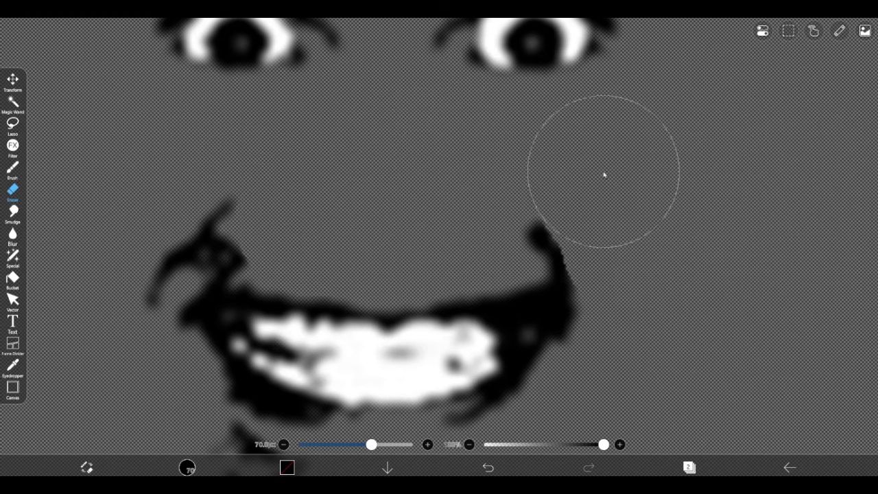
Step: Erase the stray chin marks below the mouth and the remaining cheek creases around the mouth corners
scroll(460, 186, down, 5)
scroll(410, 352, up, 5)
scroll(409, 352, up, 3)
mouse_move(409, 353)
mouse_down()
mouse_move(423, 297)
mouse_move(327, 291)
mouse_move(323, 267)
mouse_up()
scroll(323, 267, down, 5)
scroll(378, 122, down, 2)
scroll(351, 97, up, 6)
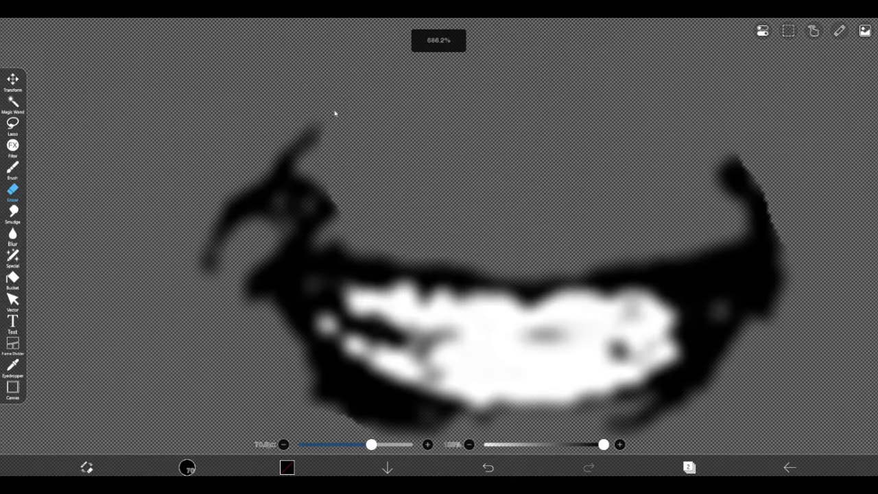
scroll(276, 217, down, 5)
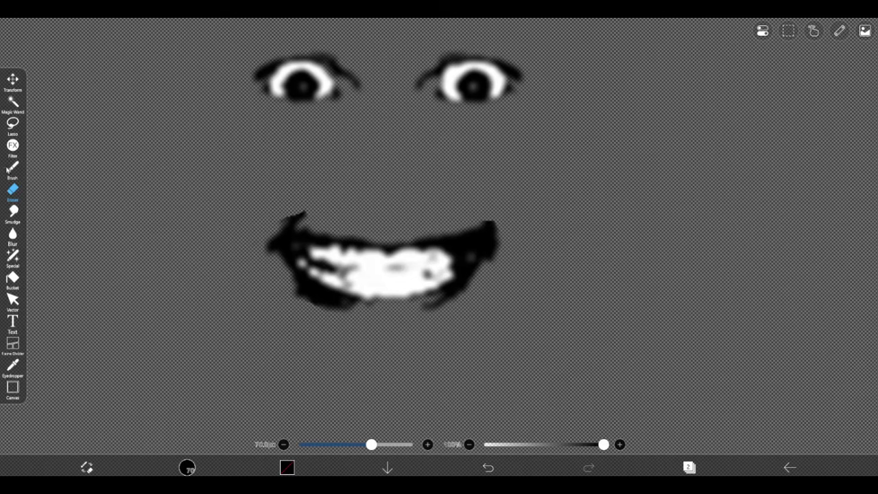
Step: Try to widen the mouth with the Liquify Pen at 380 px thickness, and undo the strokes
click(12, 257)
scroll(542, 370, down, 3)
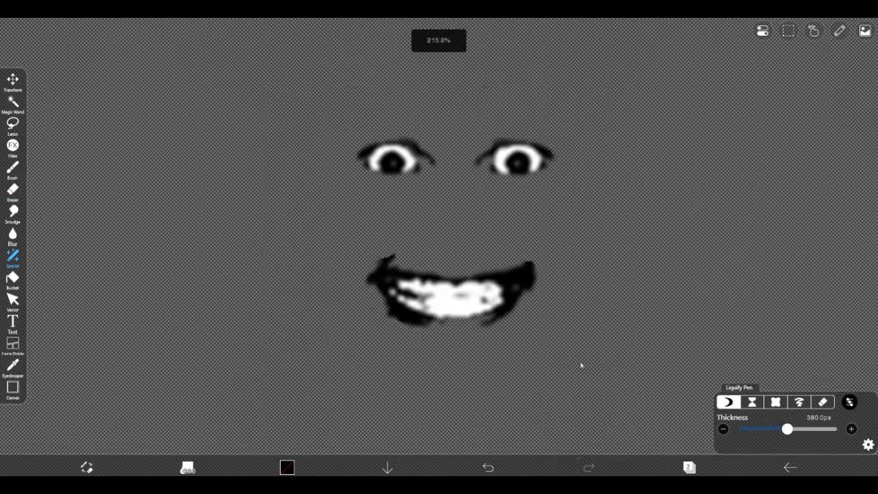
scroll(545, 325, up, 4)
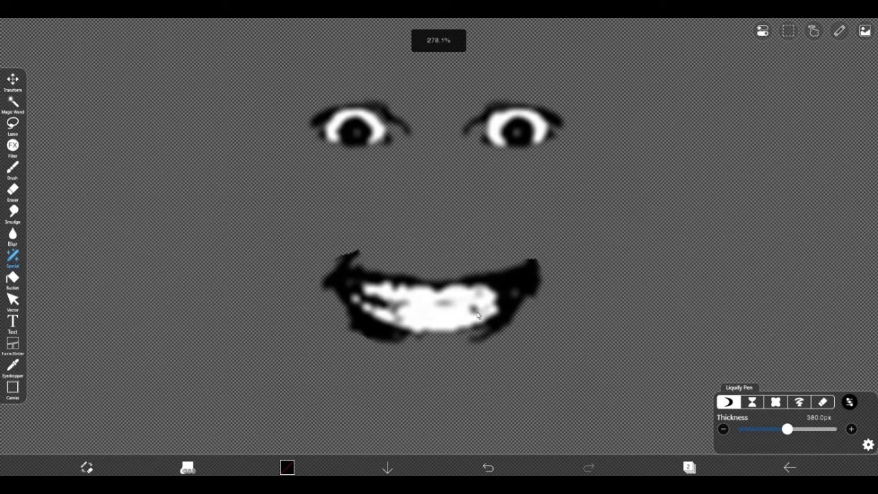
drag(478, 316, 551, 288)
click(488, 468)
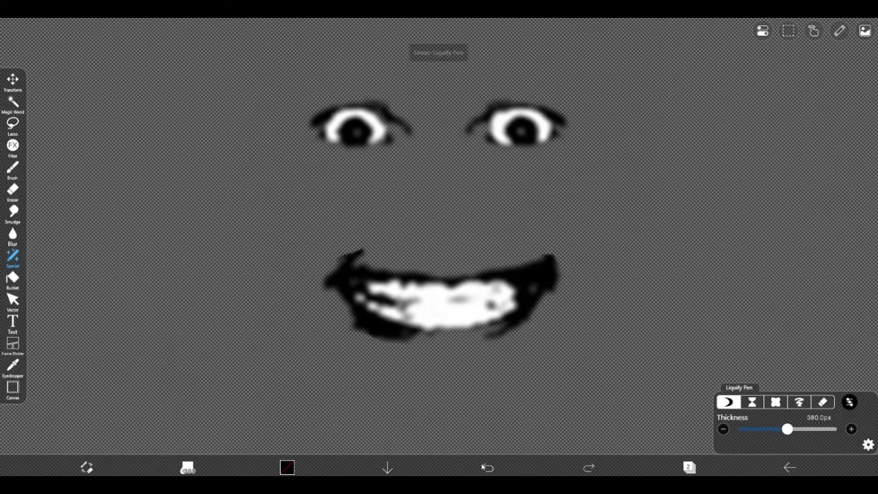
click(488, 467)
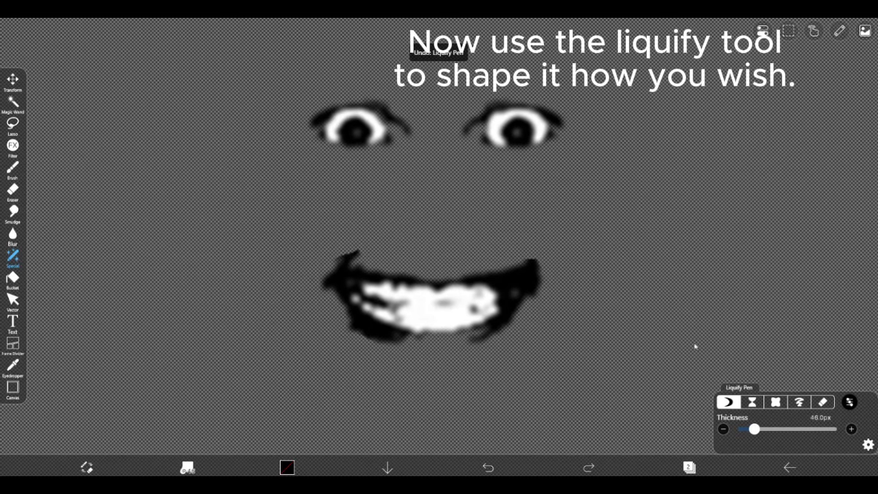
Step: Set the Liquify Pen thickness to 100 px and stretch the mouth's lower edge far downward
drag(756, 430, 764, 430)
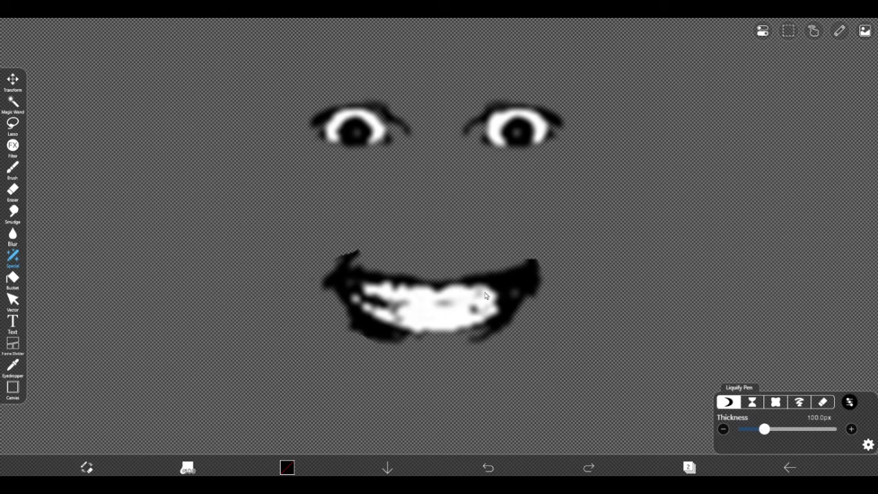
mouse_move(437, 325)
mouse_down()
mouse_move(437, 347)
mouse_move(449, 373)
mouse_up()
drag(468, 319, 457, 380)
mouse_move(407, 306)
mouse_down()
mouse_move(387, 349)
mouse_move(404, 404)
mouse_up()
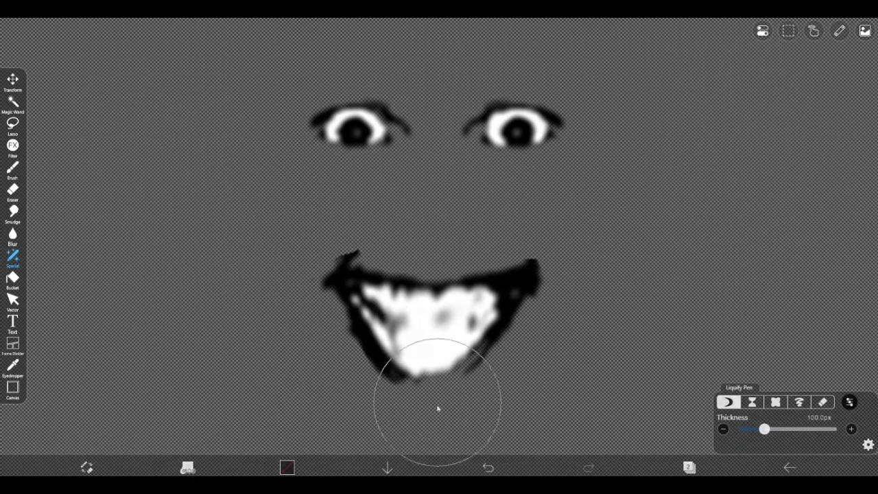
drag(472, 360, 446, 403)
drag(412, 352, 401, 410)
drag(443, 380, 458, 390)
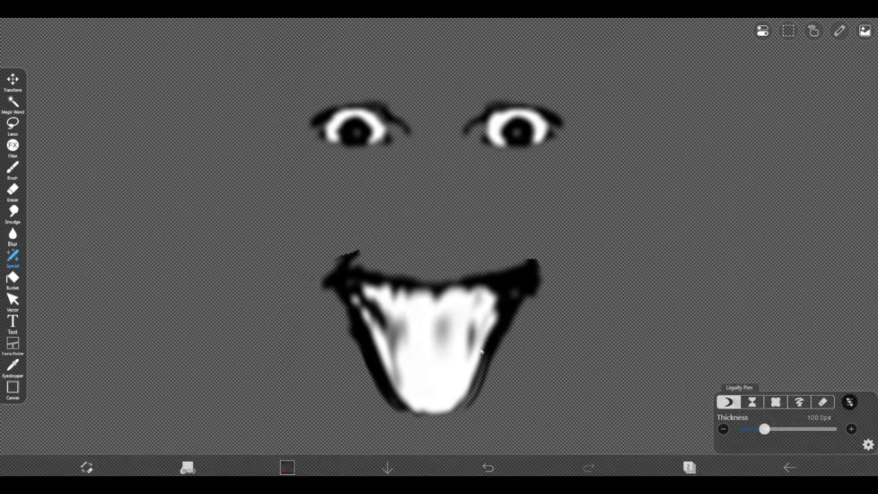
Step: Liquify both mouth corners upward and outward into a wide grin and smooth the mouth's outer edges
drag(507, 295, 534, 252)
mouse_move(391, 315)
mouse_down()
mouse_move(351, 289)
mouse_move(333, 250)
mouse_move(309, 234)
mouse_up()
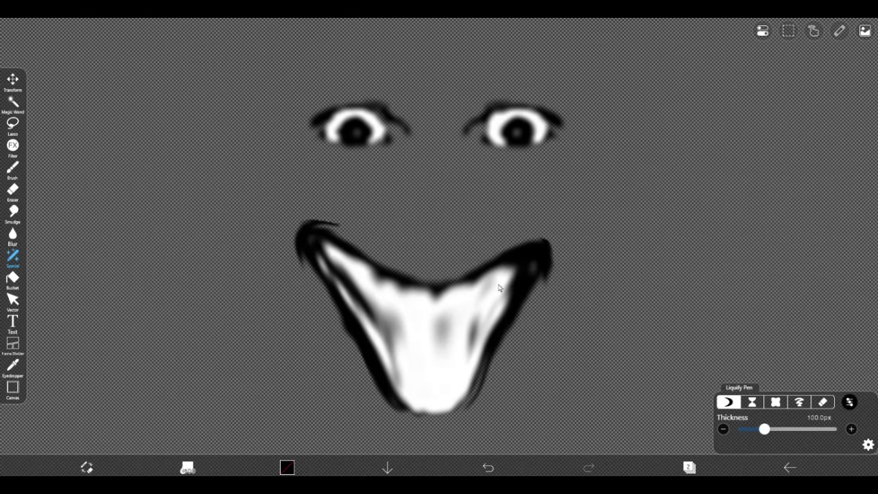
mouse_move(499, 288)
mouse_down()
mouse_move(559, 236)
mouse_move(458, 316)
mouse_move(451, 245)
mouse_move(406, 296)
mouse_up()
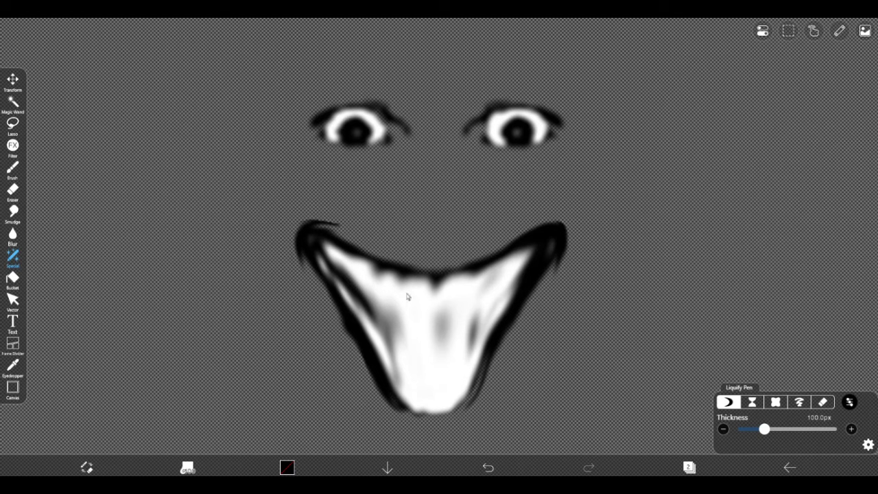
mouse_move(339, 363)
mouse_down()
mouse_move(362, 380)
mouse_move(359, 402)
mouse_move(387, 406)
mouse_move(498, 387)
mouse_up()
drag(533, 353, 509, 335)
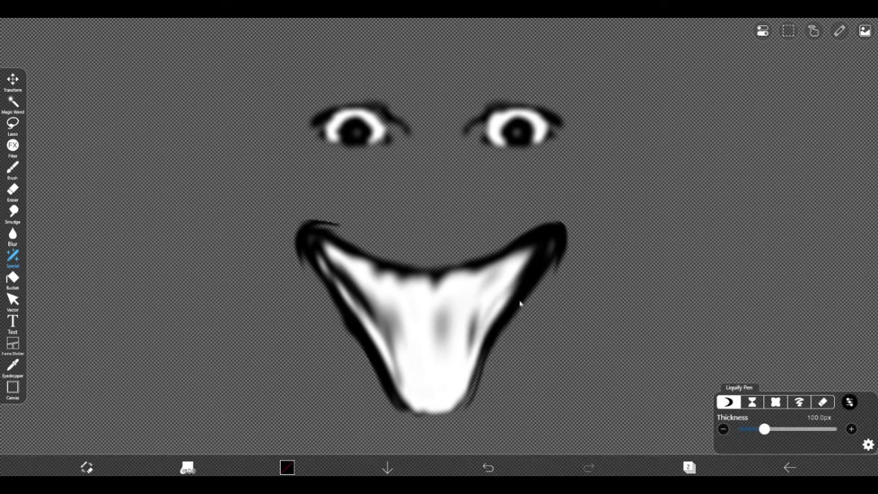
Step: Stretch both eyes vertically into tall, pointed ovals with the 100 px Liquify Pen
mouse_move(526, 124)
mouse_down()
mouse_move(517, 164)
mouse_move(517, 130)
mouse_move(516, 172)
mouse_up()
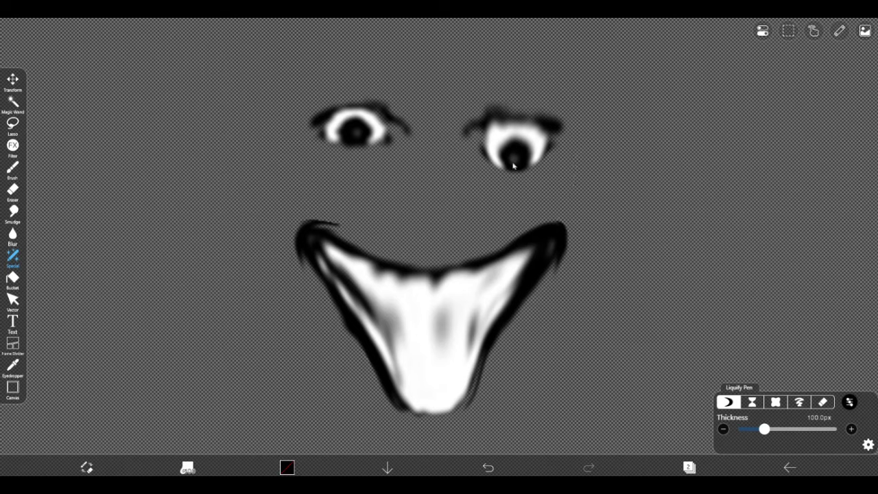
scroll(501, 297, down, 2)
scroll(529, 125, up, 5)
mouse_move(506, 212)
mouse_down()
mouse_move(504, 118)
mouse_move(494, 164)
mouse_move(497, 195)
mouse_move(502, 117)
mouse_move(495, 173)
mouse_move(487, 144)
mouse_move(472, 184)
mouse_move(543, 189)
mouse_move(499, 198)
mouse_move(439, 189)
mouse_up()
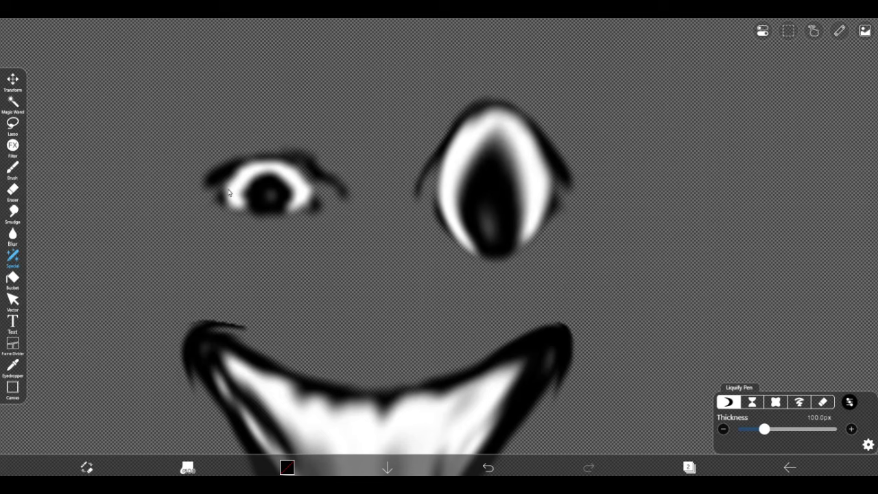
mouse_move(258, 190)
mouse_down()
mouse_move(259, 90)
mouse_move(276, 112)
mouse_move(285, 257)
mouse_move(265, 273)
mouse_move(271, 197)
mouse_move(267, 214)
mouse_move(201, 201)
mouse_move(249, 180)
mouse_move(343, 196)
mouse_up()
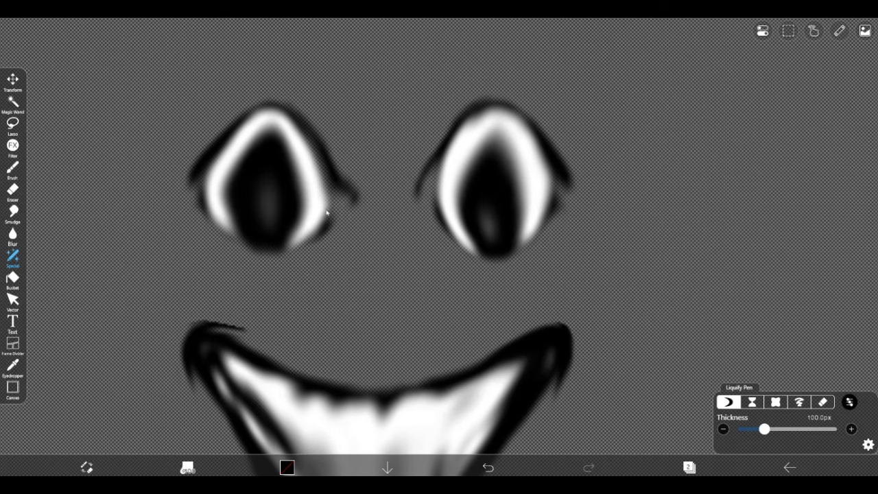
Step: Remove the gray shading from the face with the Grayscale filter at 100% brightness and 100% contrast
scroll(328, 227, down, 5)
scroll(247, 250, up, 5)
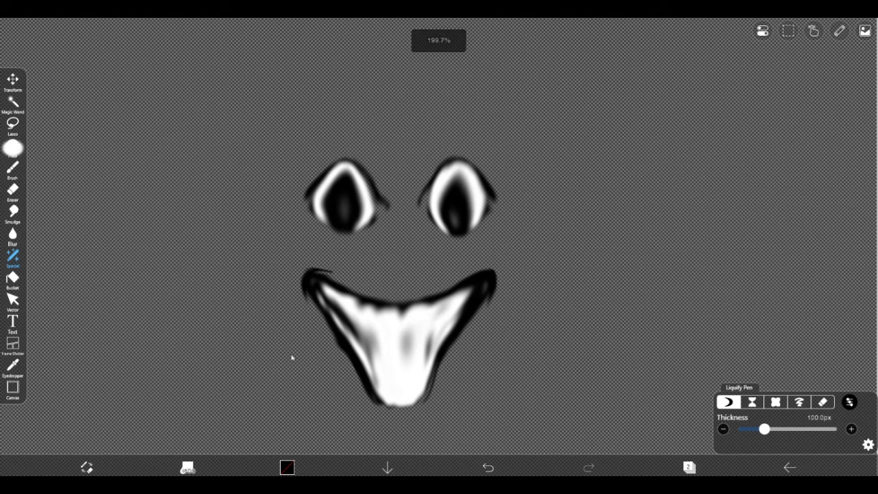
key(ctrl+f)
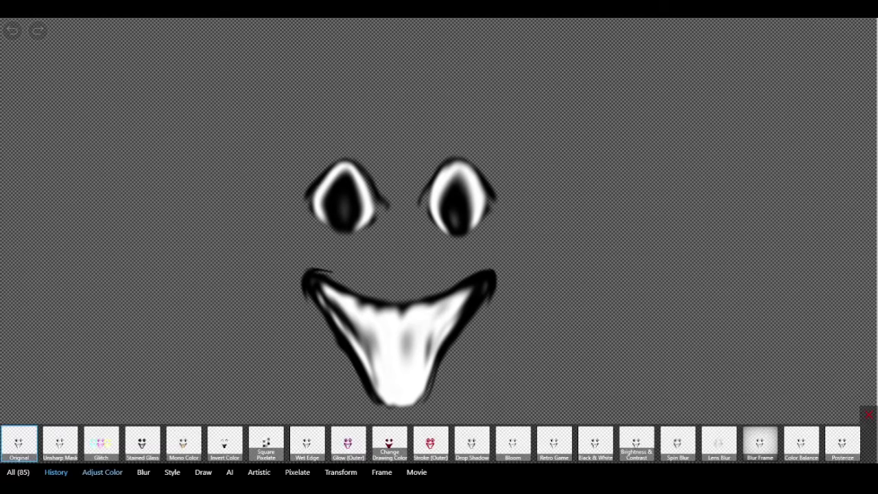
click(102, 472)
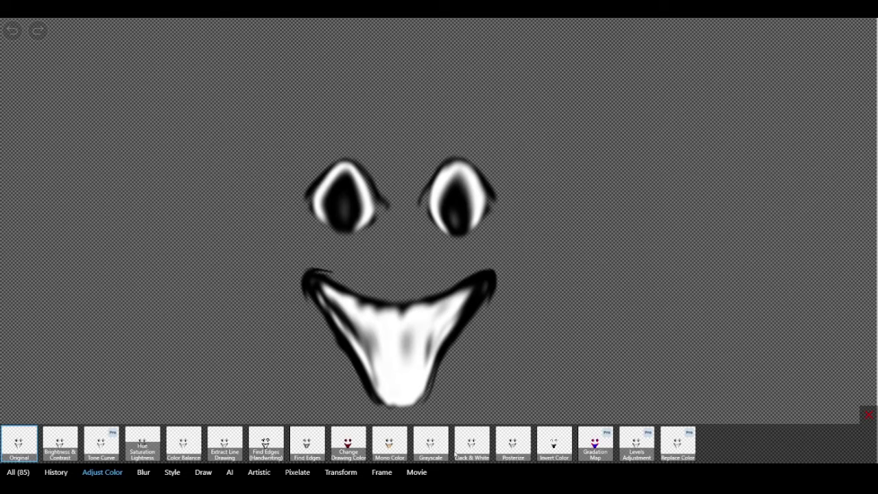
click(480, 447)
click(431, 453)
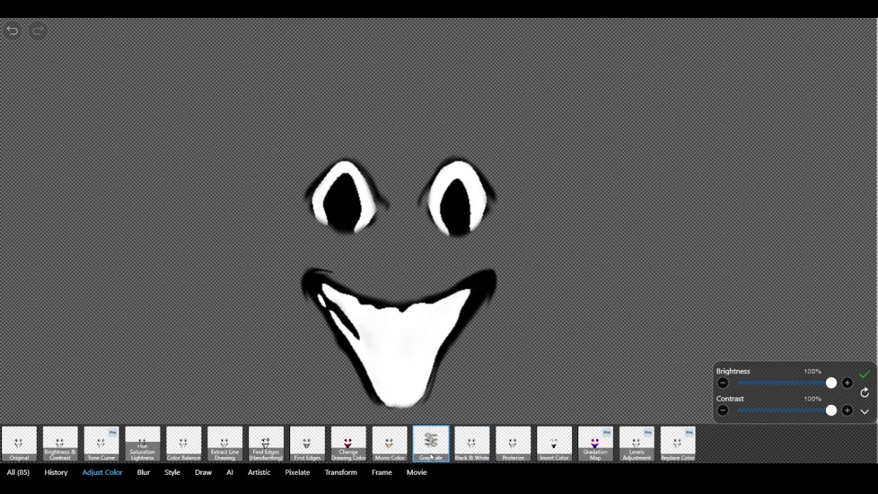
Step: Recolor the white areas bright green #55FF57 with the Mono Color filter and apply it
click(384, 443)
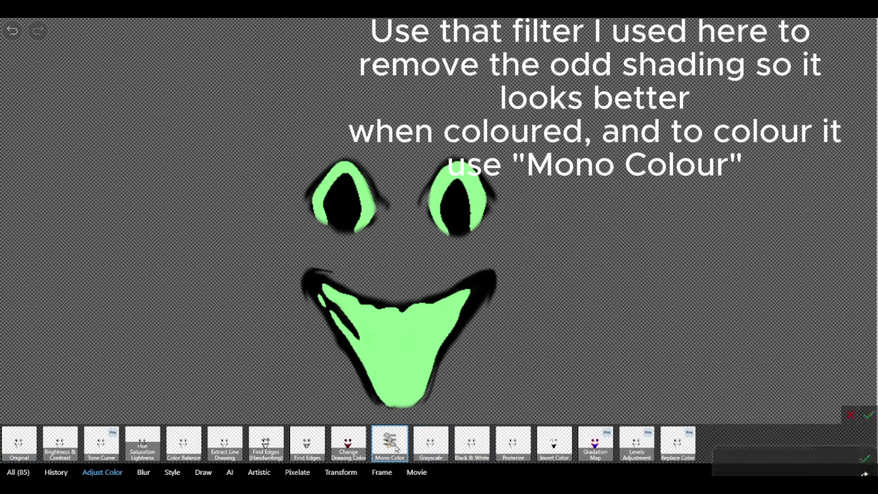
click(832, 411)
mouse_move(825, 321)
mouse_down()
mouse_move(854, 343)
mouse_move(847, 317)
mouse_up()
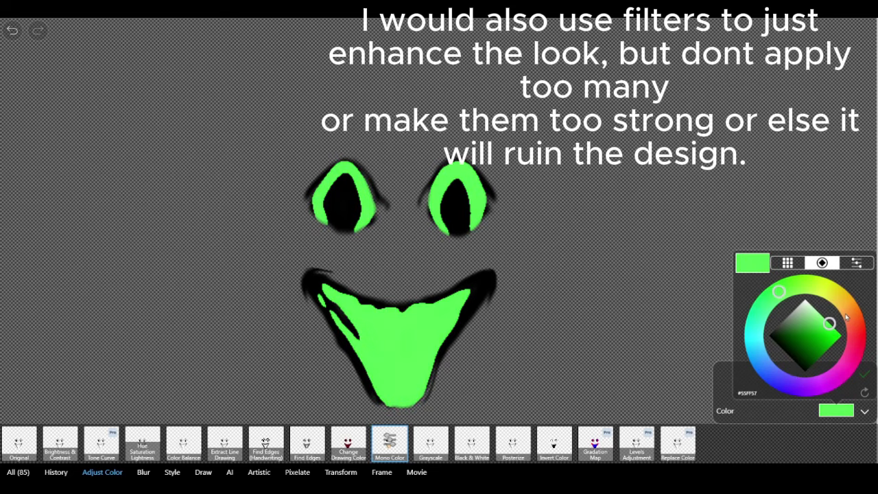
click(771, 424)
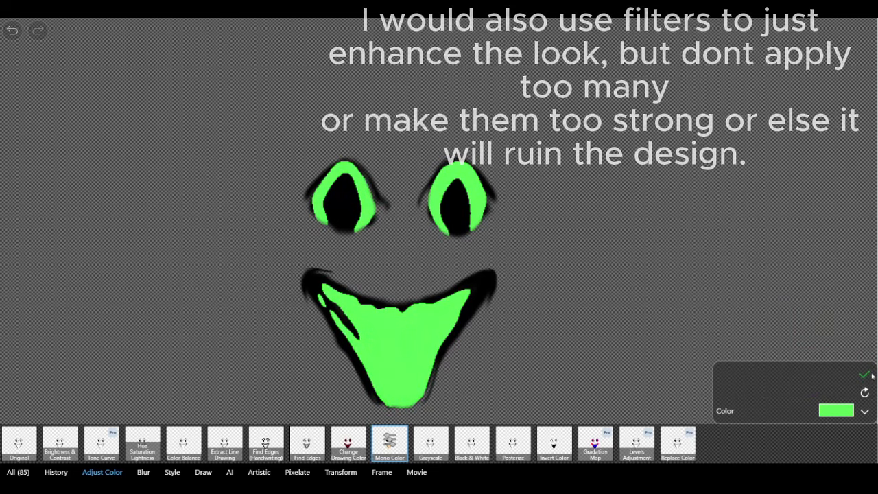
click(865, 375)
Step: Apply the Glitch filter with height 1 px, strength 1 px and color shift 0 px
click(172, 472)
click(204, 472)
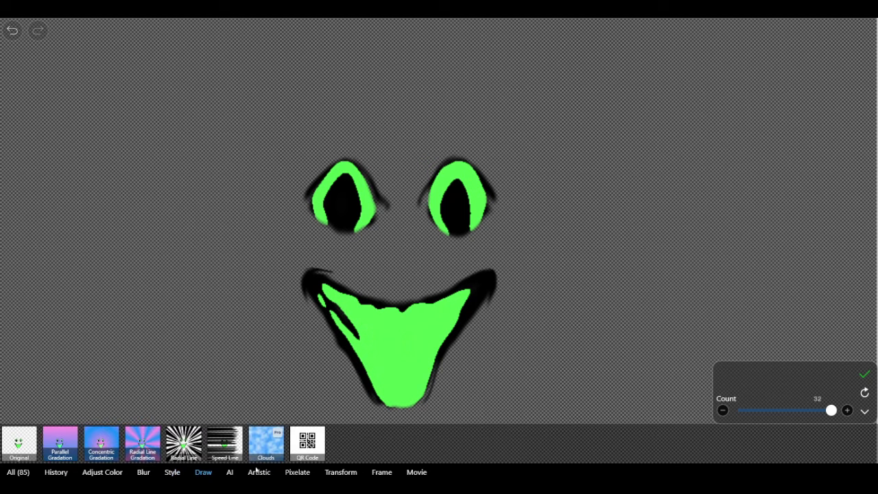
click(259, 472)
click(273, 454)
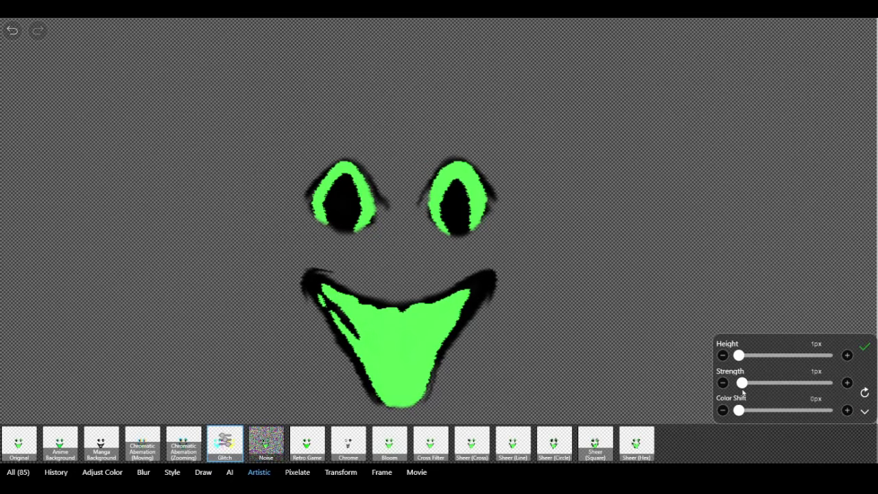
click(865, 345)
Step: Distort the face with the Twirl filter, adjust its amount and apply it
click(340, 472)
click(266, 443)
drag(811, 336, 773, 338)
click(864, 325)
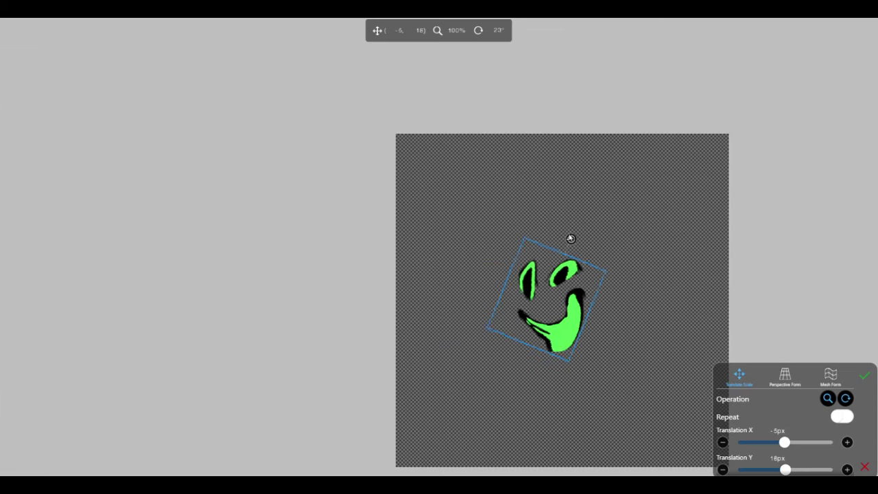
Step: Rotate the face, scale it up to about 339% and position it to fill the canvas
drag(570, 237, 546, 235)
drag(527, 293, 422, 177)
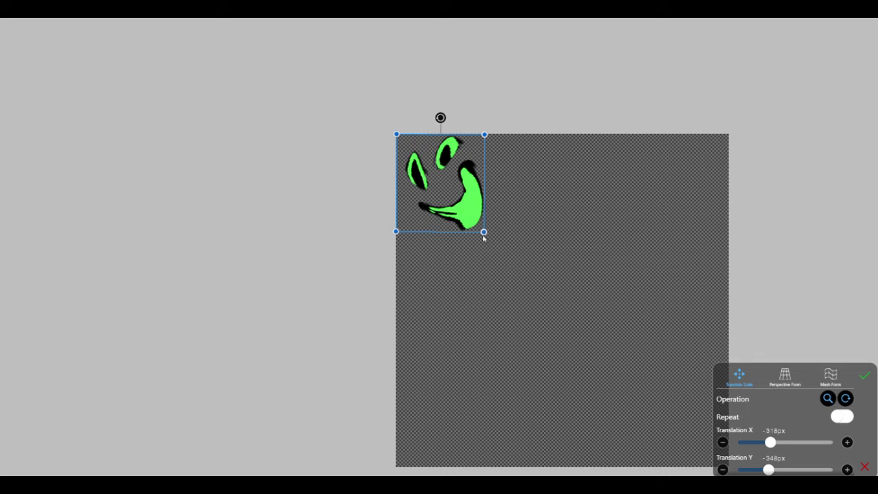
drag(483, 234, 695, 466)
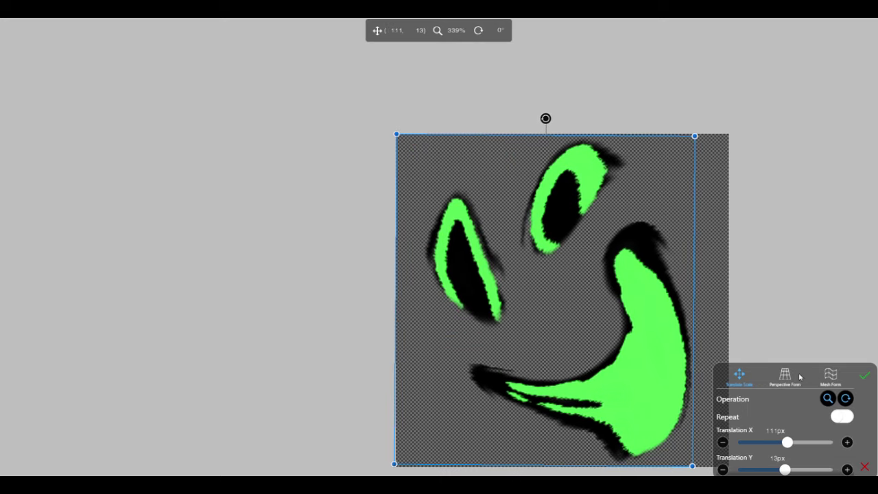
drag(560, 296, 581, 299)
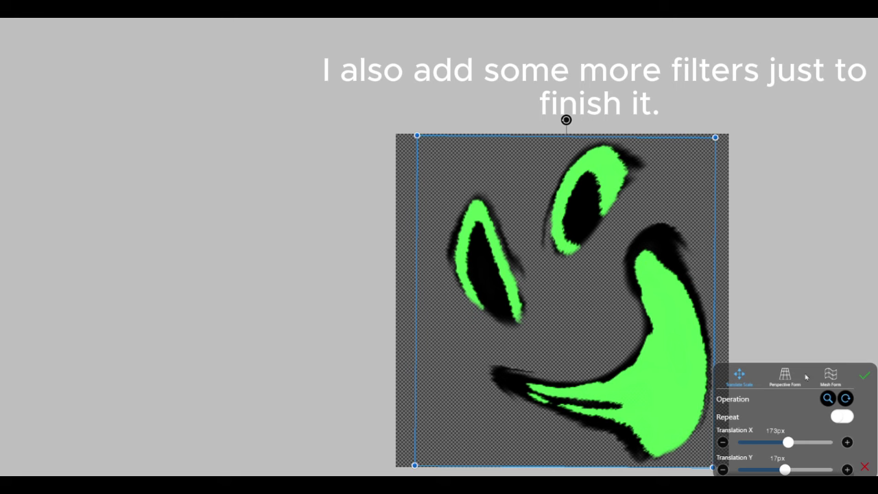
click(865, 376)
Step: Add a Spin Blur filter to the face with strength 22
click(12, 146)
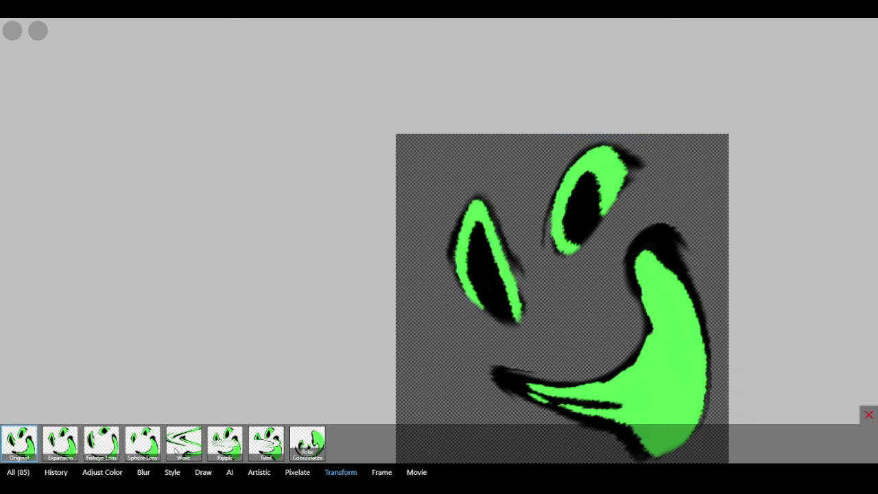
click(144, 472)
click(184, 443)
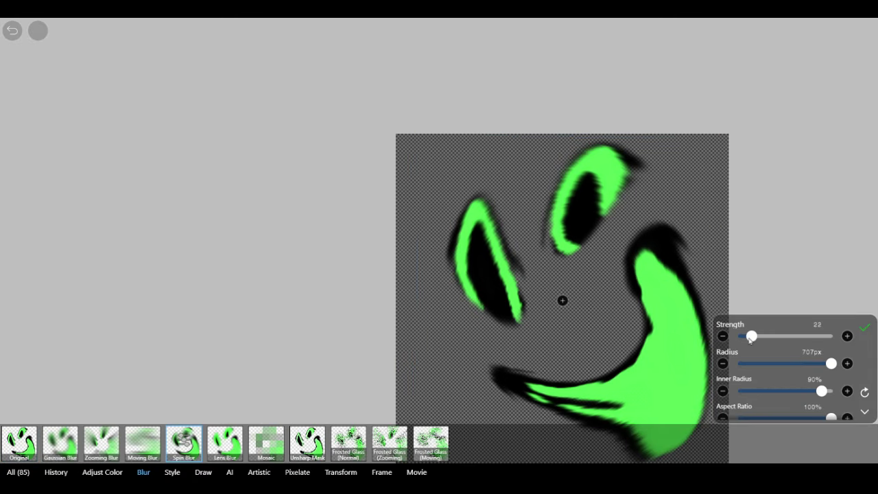
Step: Apply the Frosted Glass (Normal) filter to the face with radius 1 px and variance 2%
click(307, 442)
click(389, 442)
click(349, 443)
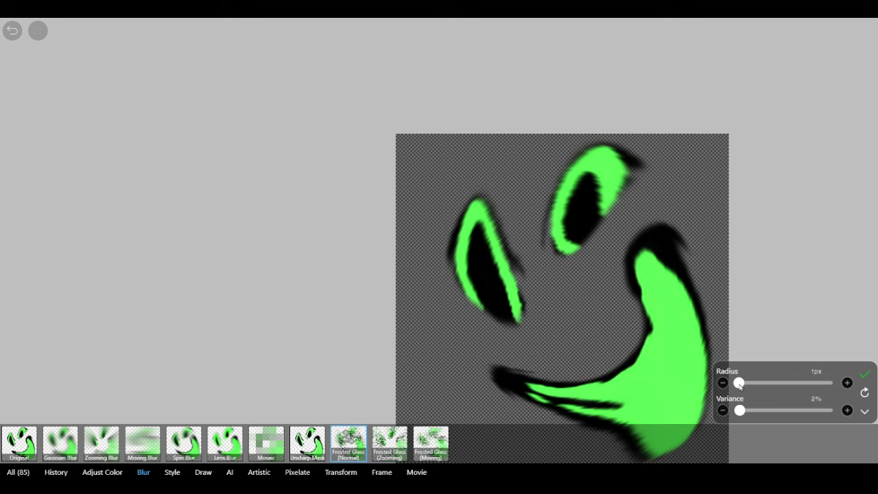
click(864, 374)
Step: Apply the Wet Edge style filter to the face
click(102, 472)
click(172, 472)
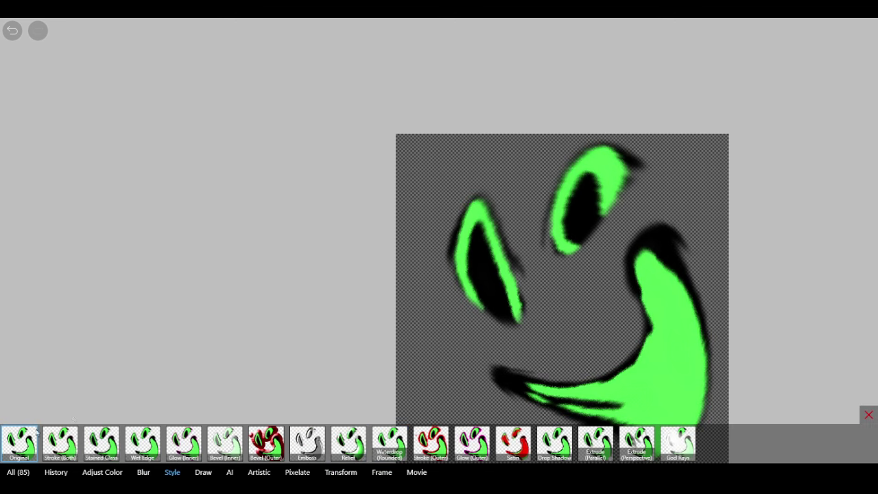
click(142, 443)
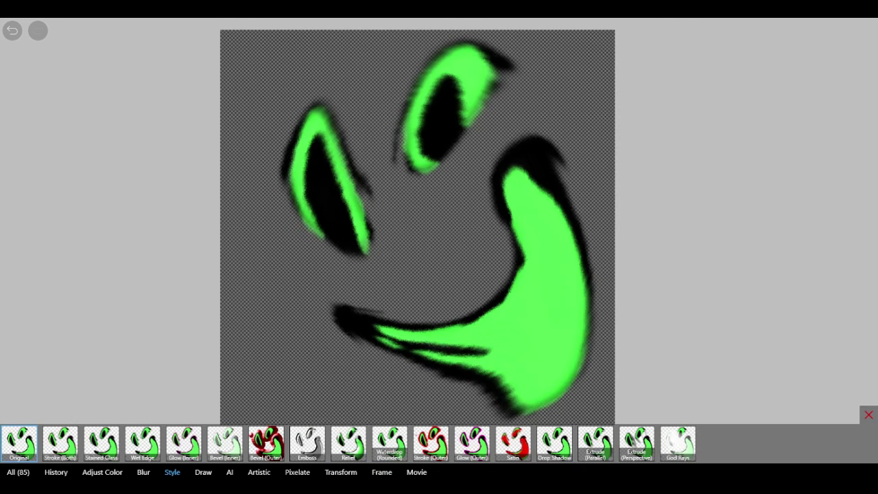
click(554, 445)
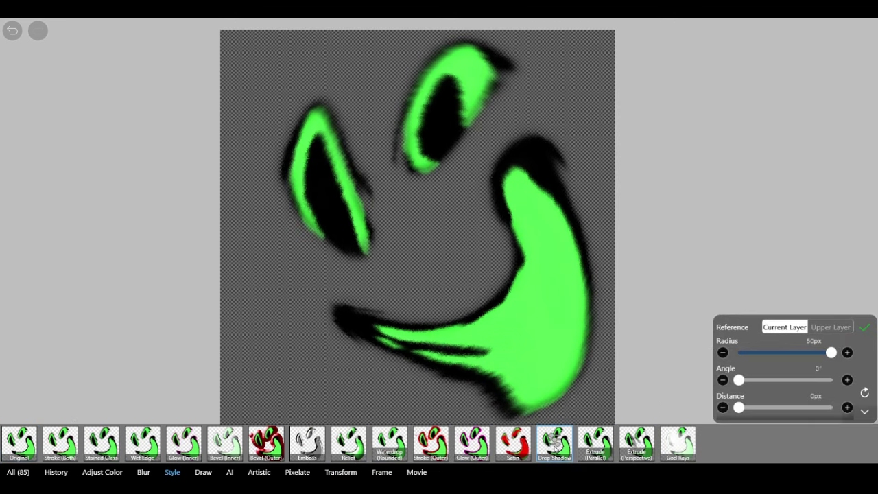
click(307, 443)
click(389, 443)
click(203, 472)
click(143, 472)
click(102, 472)
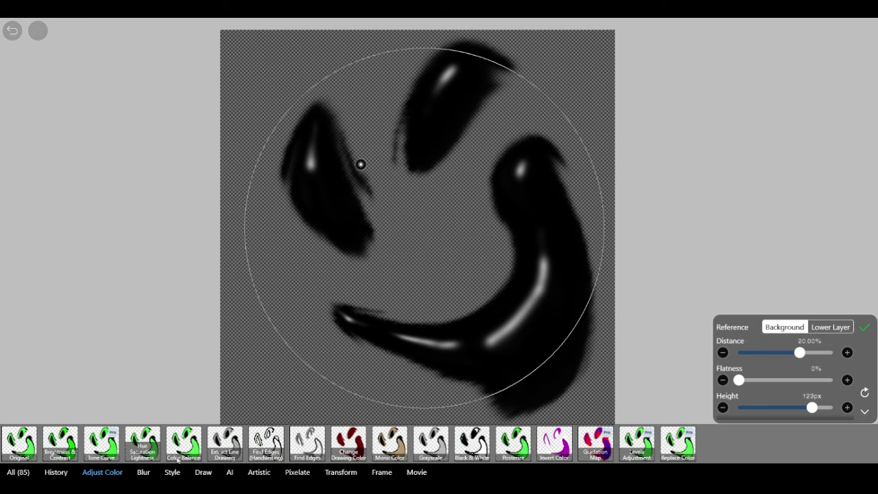
Step: Apply the Stained Glass filter in black with width 2 px and antialias 3.0 px
click(56, 471)
click(390, 442)
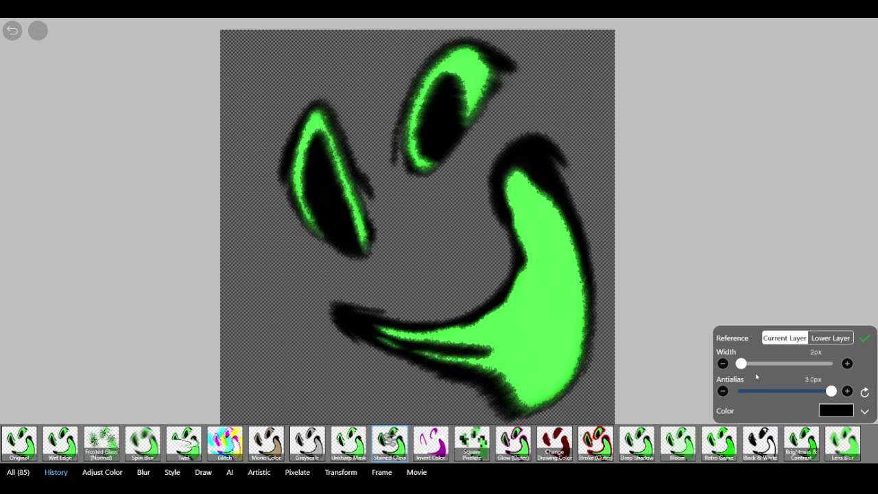
click(865, 337)
Step: Apply the Bloom filter with its adjusted value raised to the maximum, and close the filters
click(678, 443)
drag(752, 363, 831, 363)
click(863, 330)
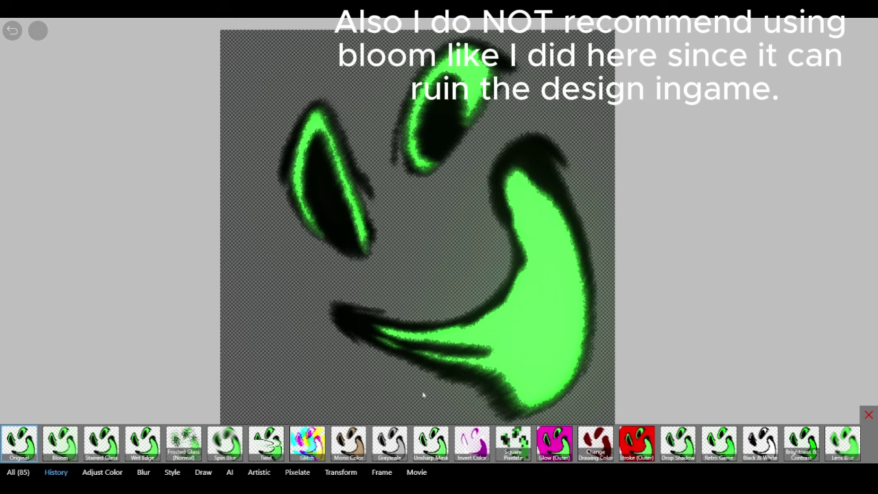
click(868, 415)
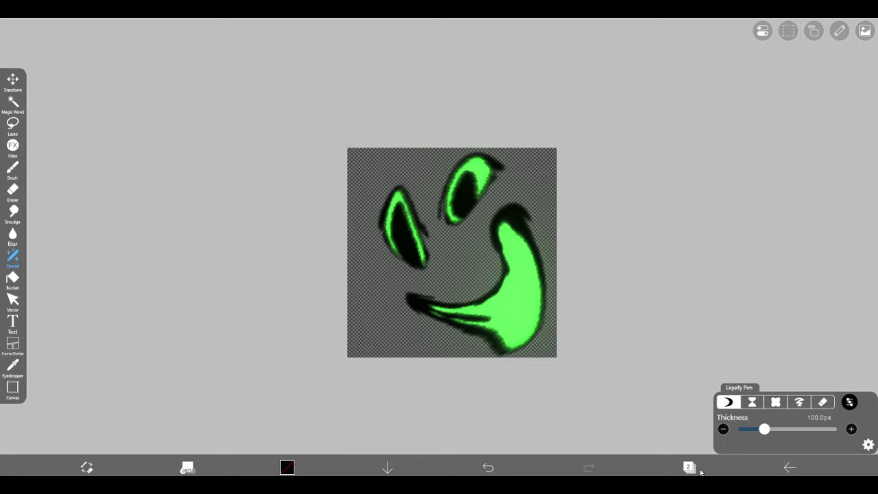
Step: Save the finished face as a PNG image with transparency
click(789, 468)
click(741, 416)
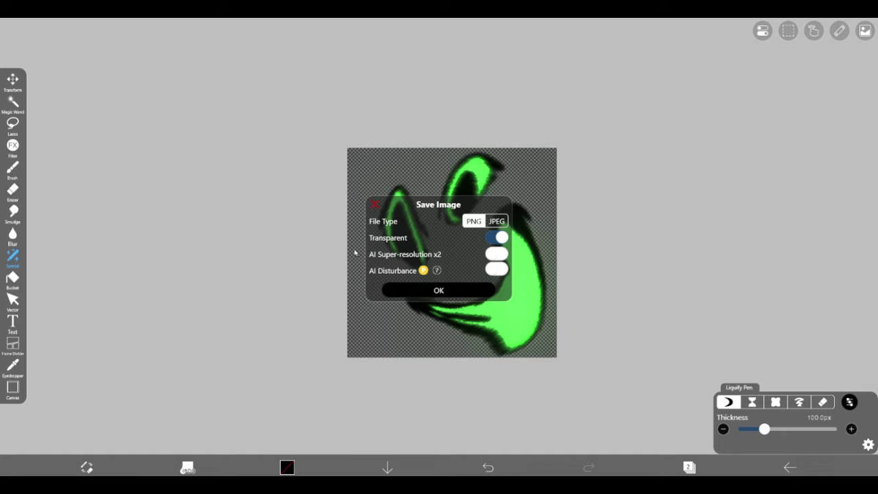
click(411, 290)
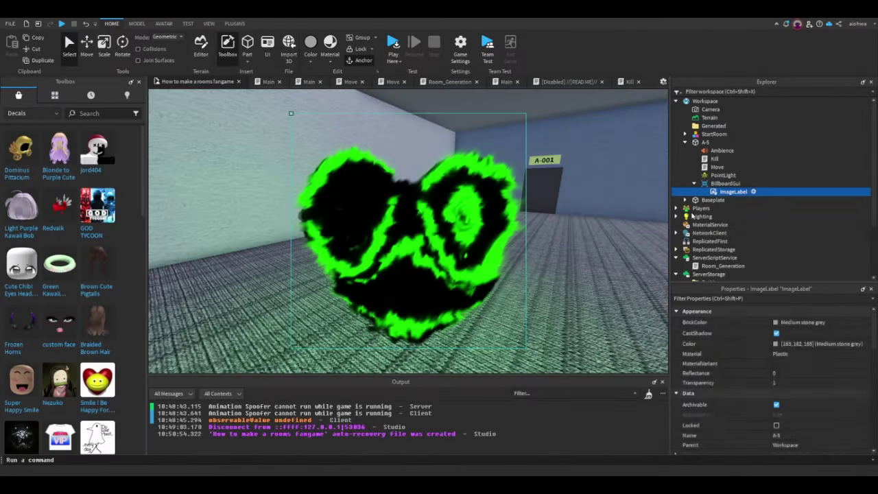
scroll(713, 396, down, 2)
scroll(713, 396, down, 5)
click(816, 384)
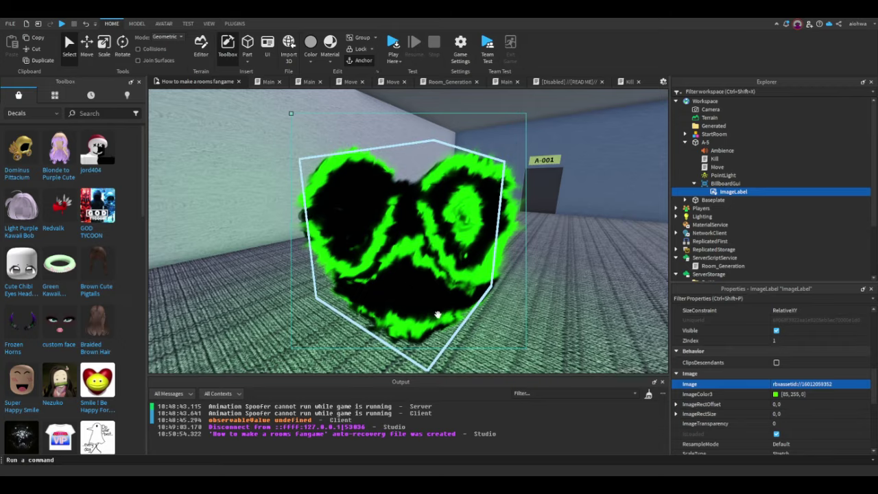
drag(461, 315, 461, 315)
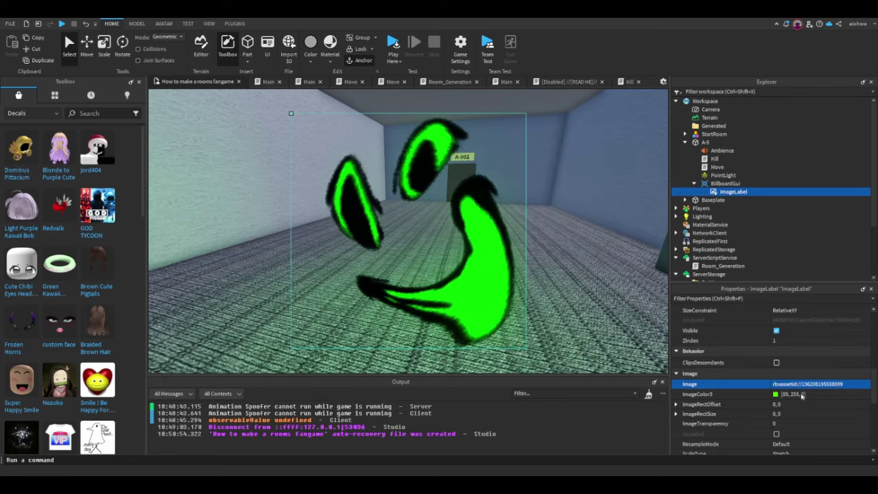
Step: Inspect the A-5 entity in the room and preview its Ambience sound
drag(556, 212, 556, 212)
click(556, 212)
drag(489, 288, 489, 287)
click(489, 288)
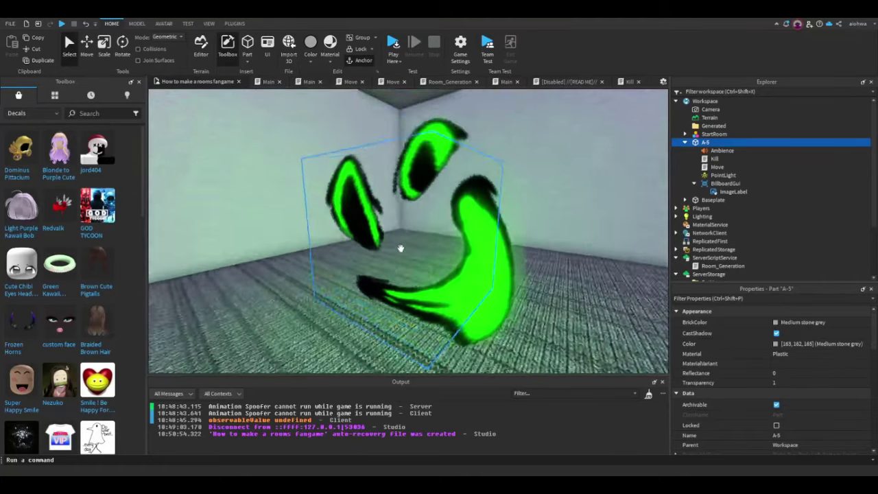
drag(401, 248, 401, 248)
click(721, 150)
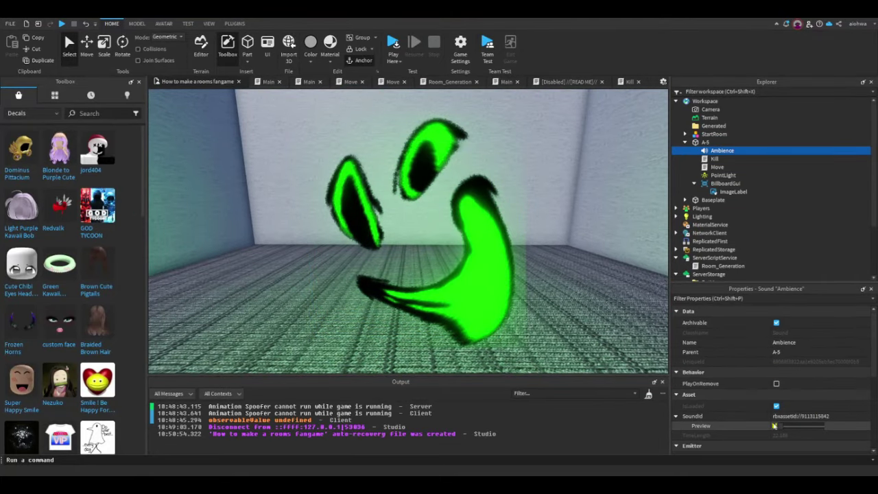
click(775, 426)
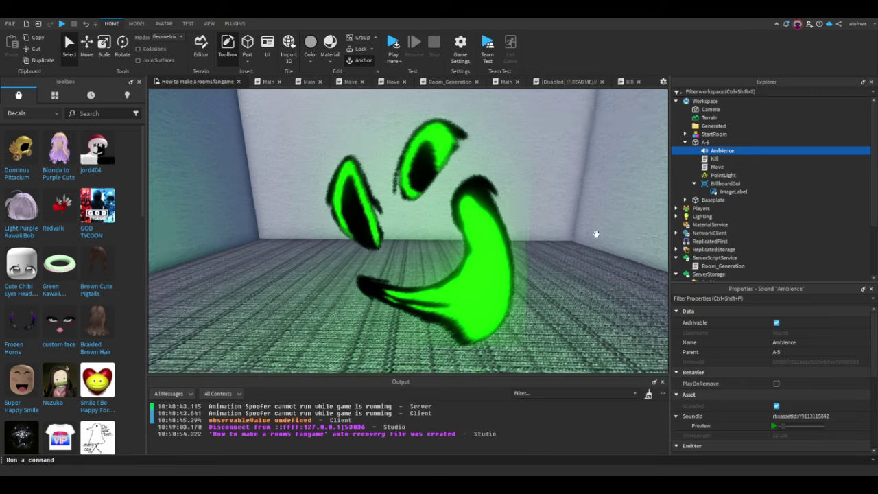
Step: Move the A-5 entity out of Workspace into ServerStorage
scroll(596, 234, down, 2)
drag(596, 234, 596, 234)
scroll(573, 240, up, 2)
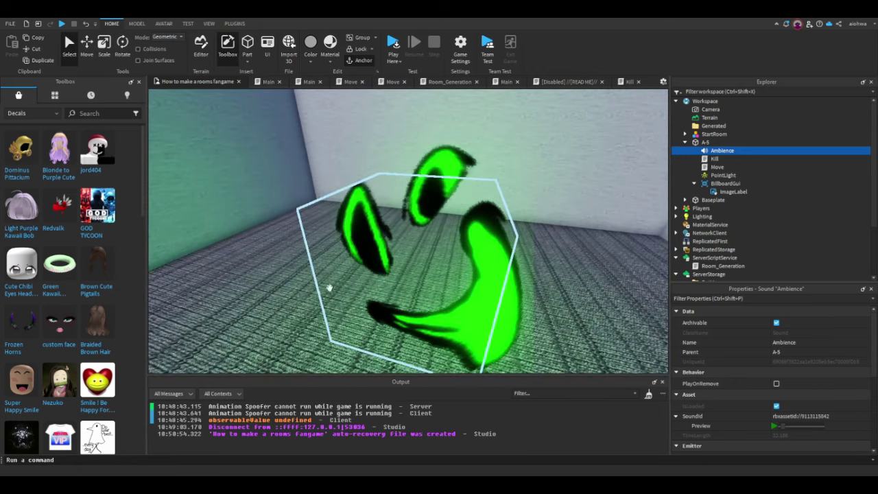
drag(359, 249, 358, 249)
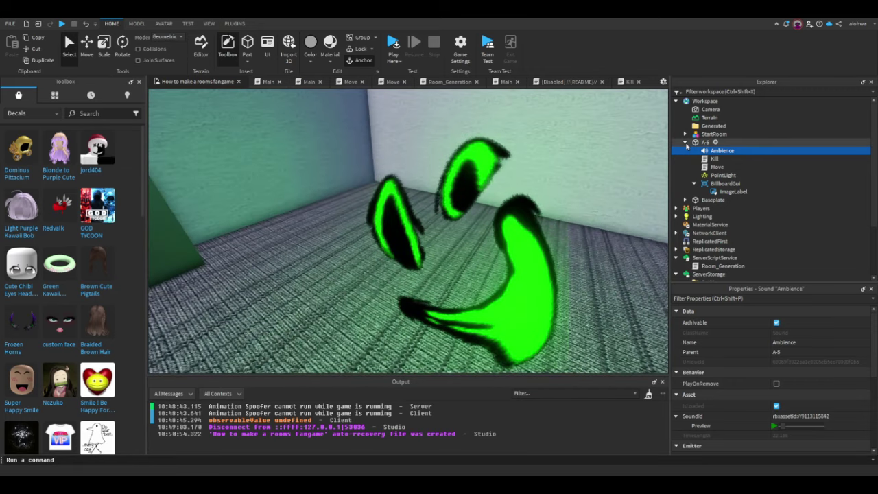
drag(686, 146, 710, 226)
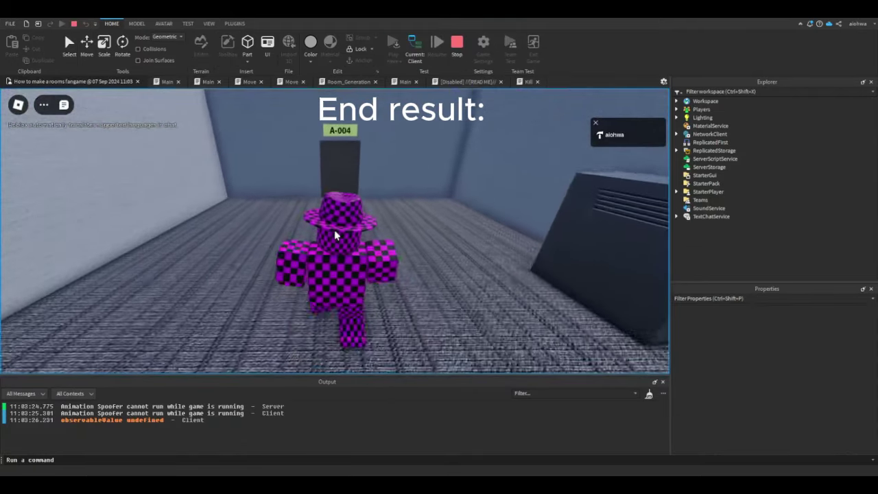
Step: Playtest the game by walking the character through the rooms to a locker and hiding inside it
key(w)
key(e)
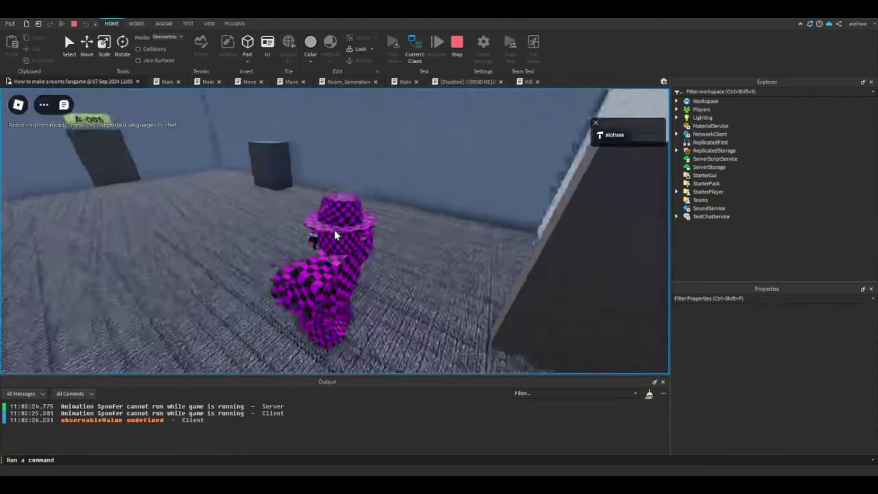
key(w)
key(e)
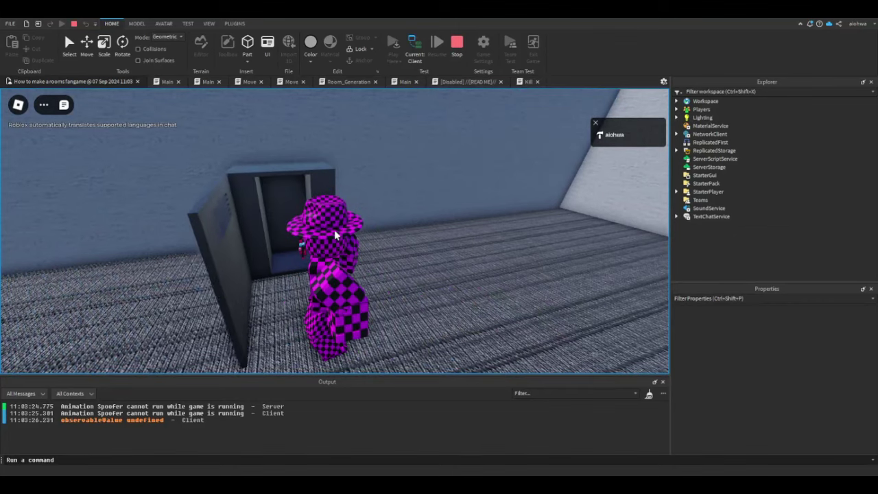
key(e)
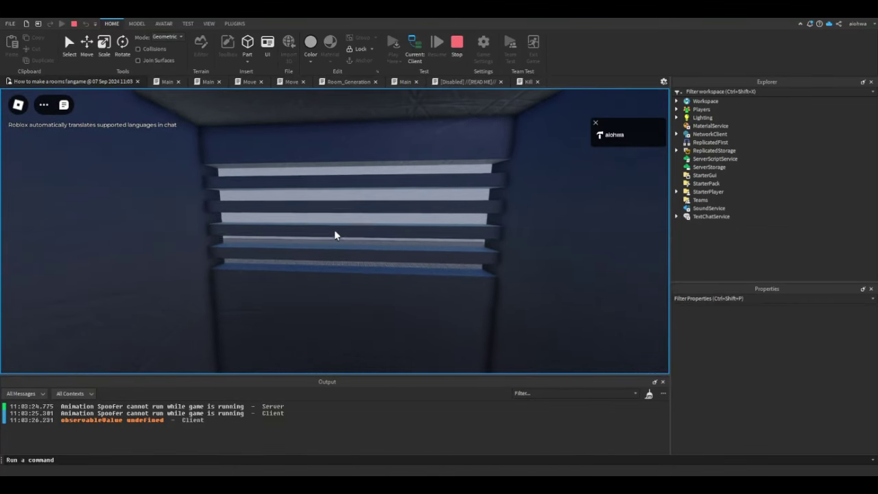